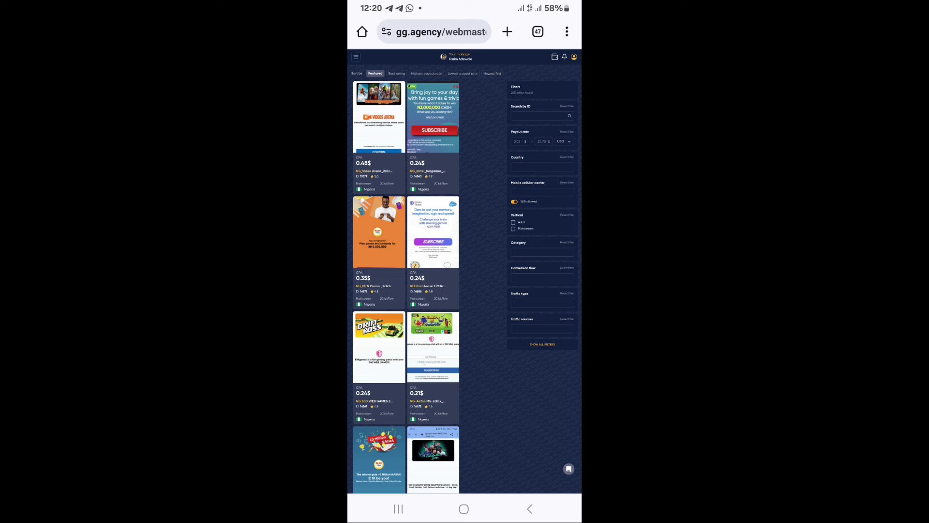
pyautogui.scroll(1, 465, 290)
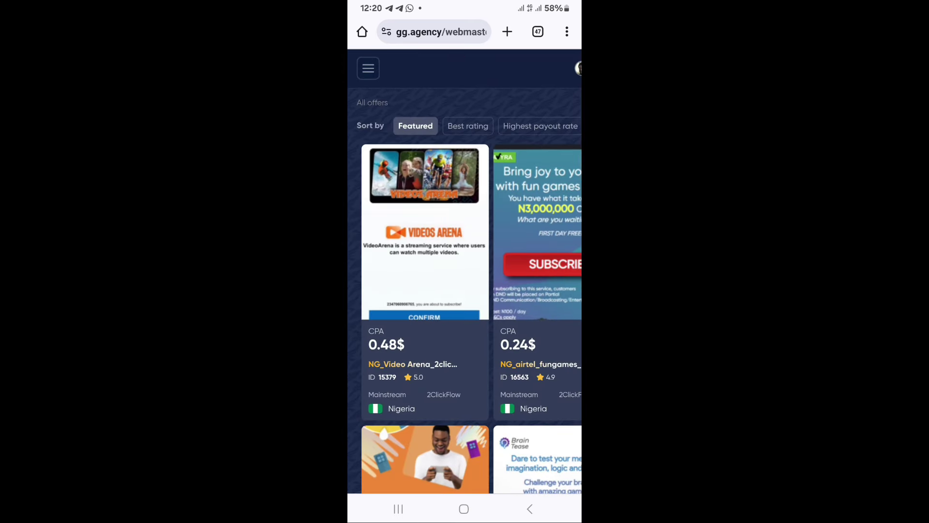
# Go through the menu's Finance section to the Payment request page
pyautogui.click(369, 68)
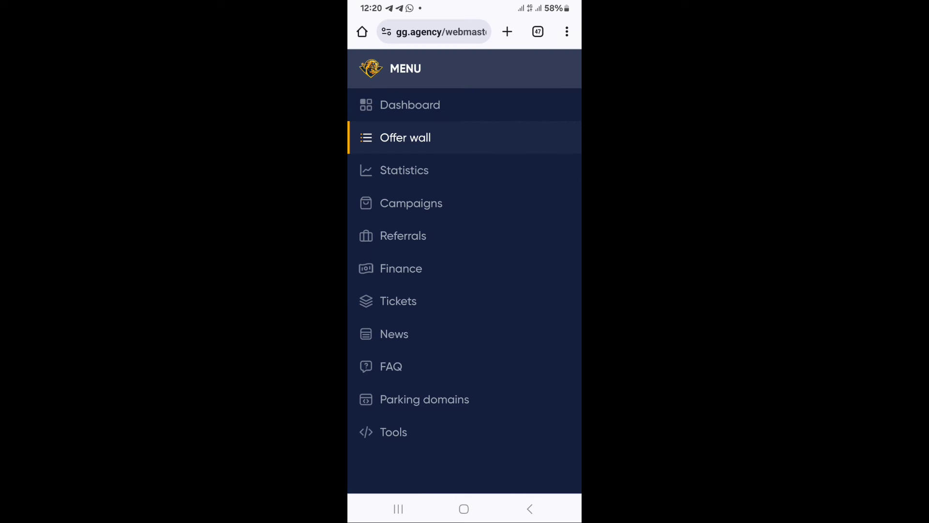
pyautogui.click(401, 268)
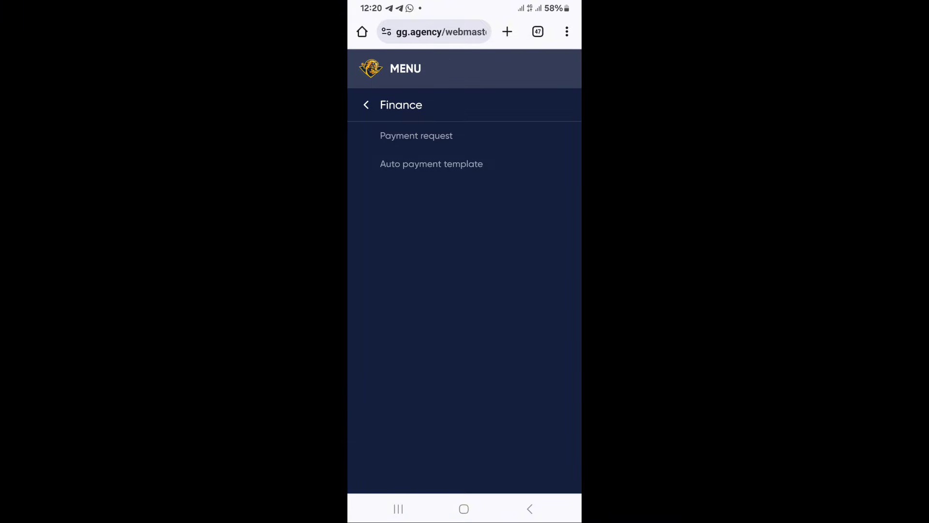
pyautogui.click(416, 135)
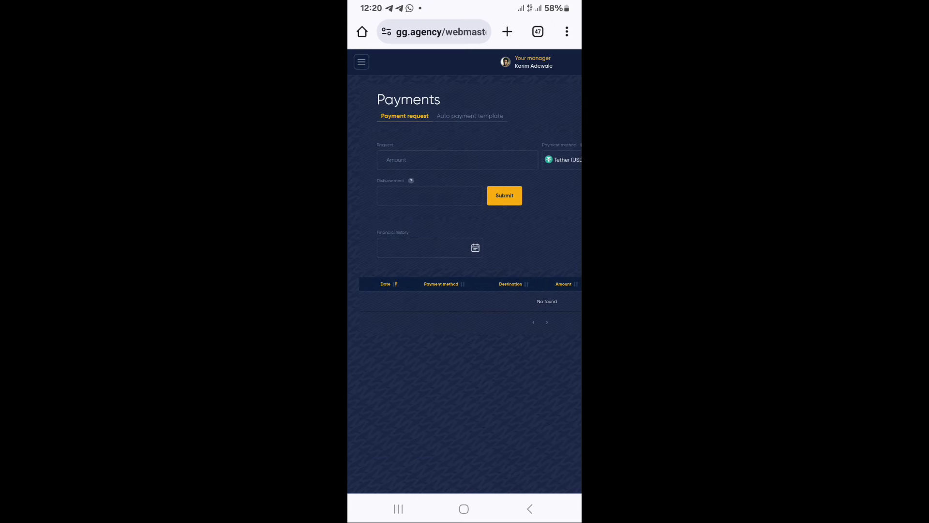
pyautogui.hscroll(5, 465, 218)
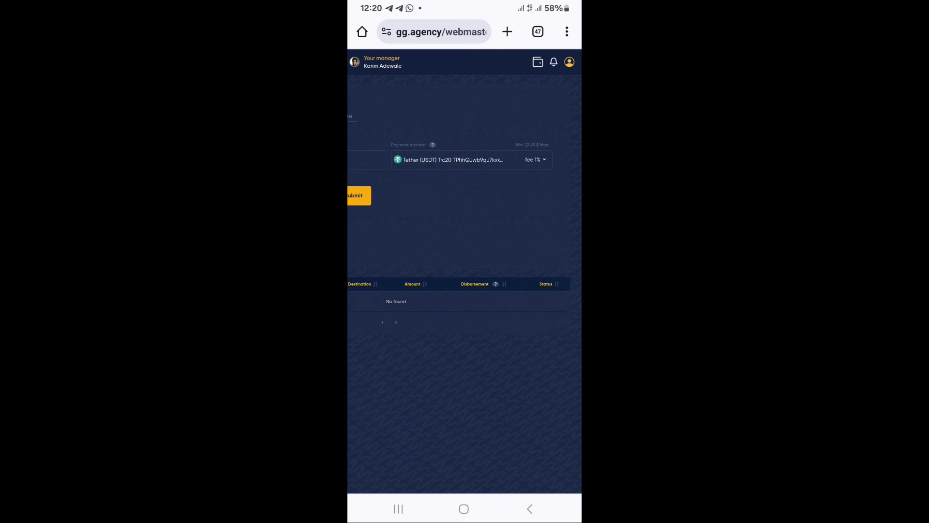
pyautogui.hscroll(3, 465, 217)
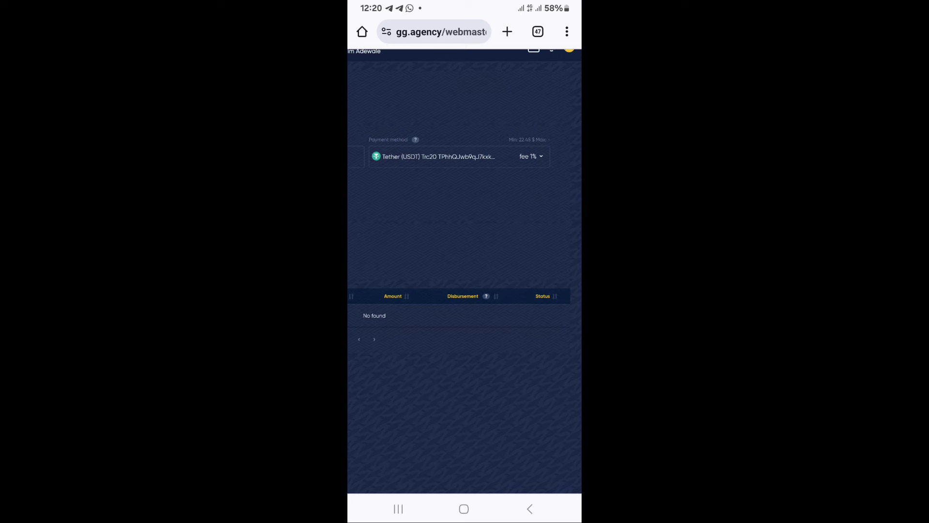
pyautogui.click(458, 156)
pyautogui.click(457, 156)
pyautogui.scroll(2, 465, 218)
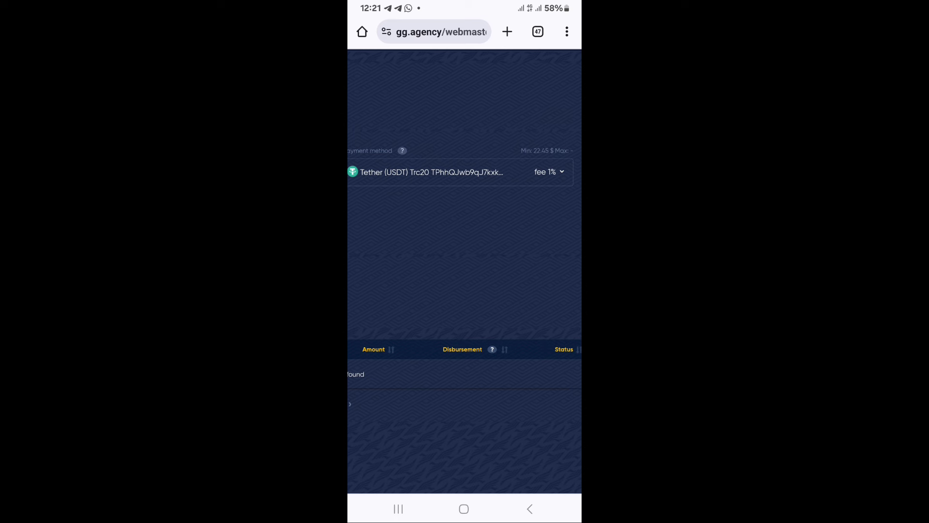
pyautogui.hscroll(-1, 465, 290)
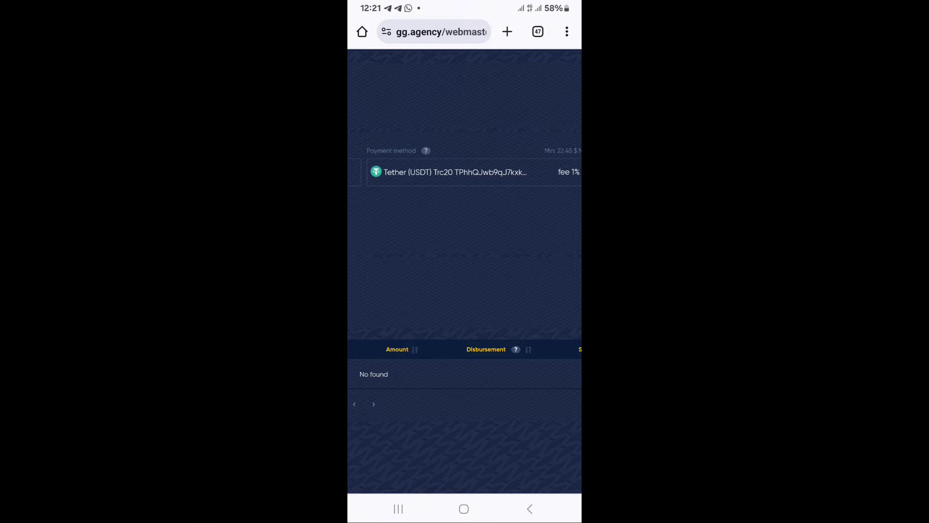
pyautogui.hscroll(1, 464, 254)
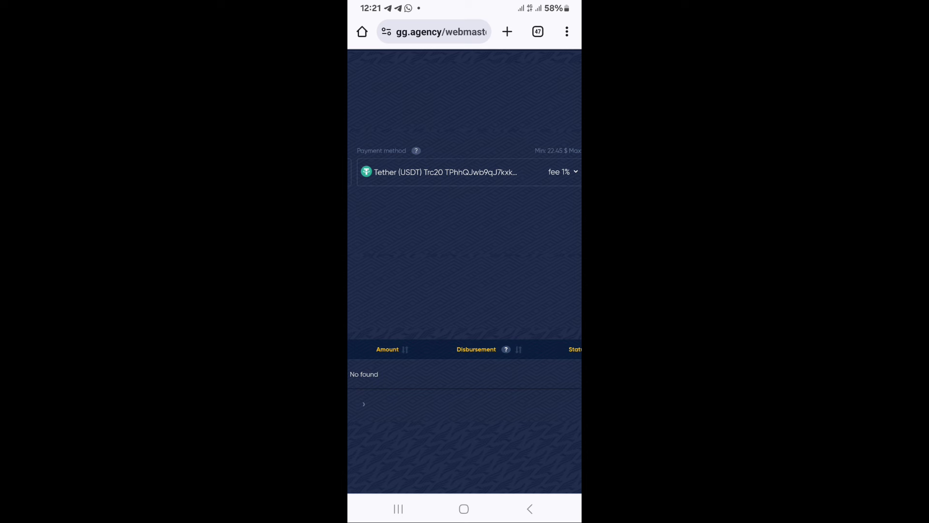
pyautogui.hscroll(2, 465, 254)
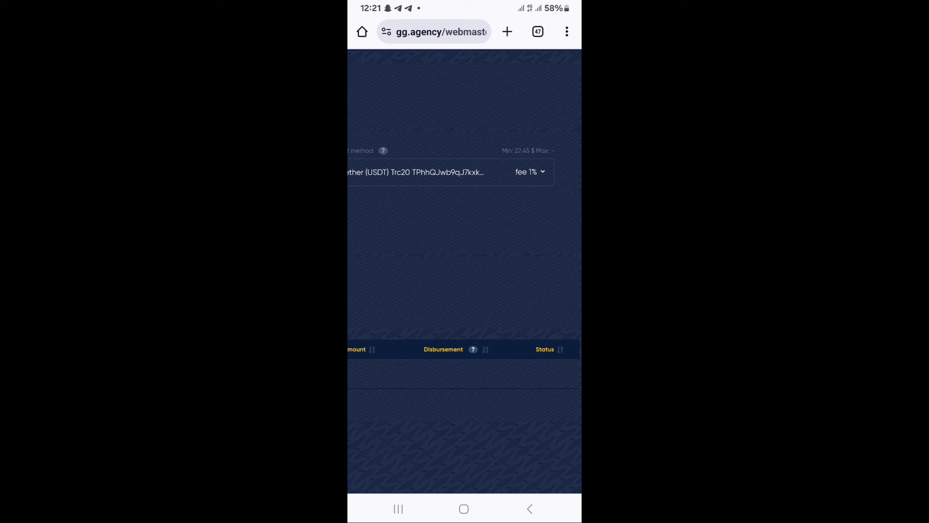
pyautogui.hscroll(-1, 465, 254)
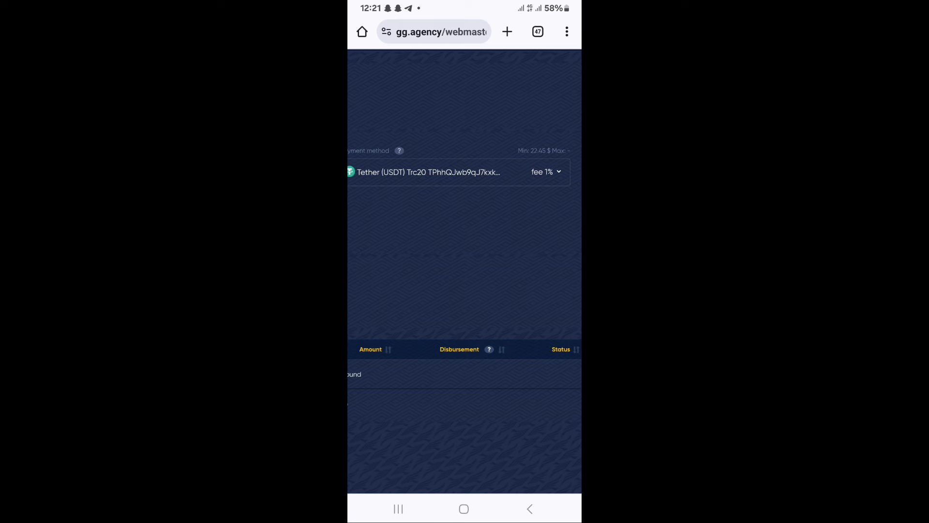
# Start a new wallet from the payment method list with Tether (USDT) Erc20 as destination
pyautogui.click(457, 171)
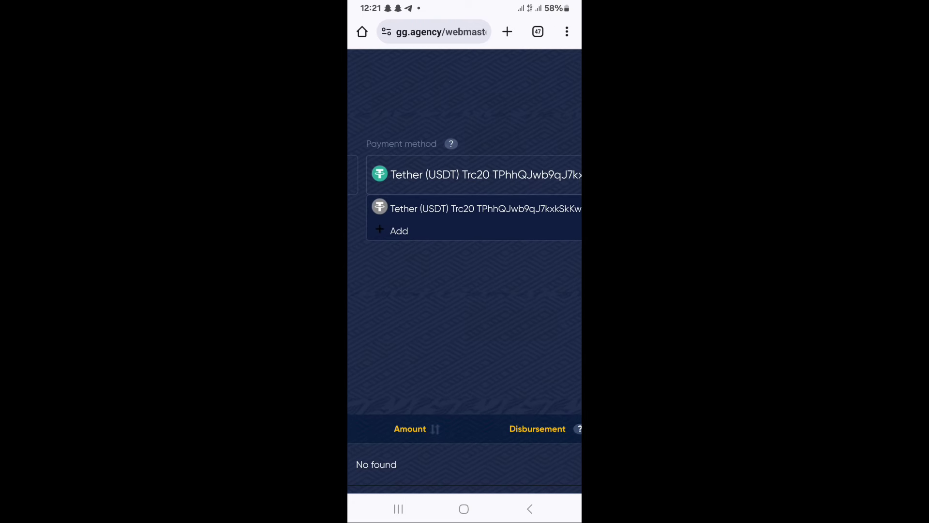
pyautogui.click(400, 231)
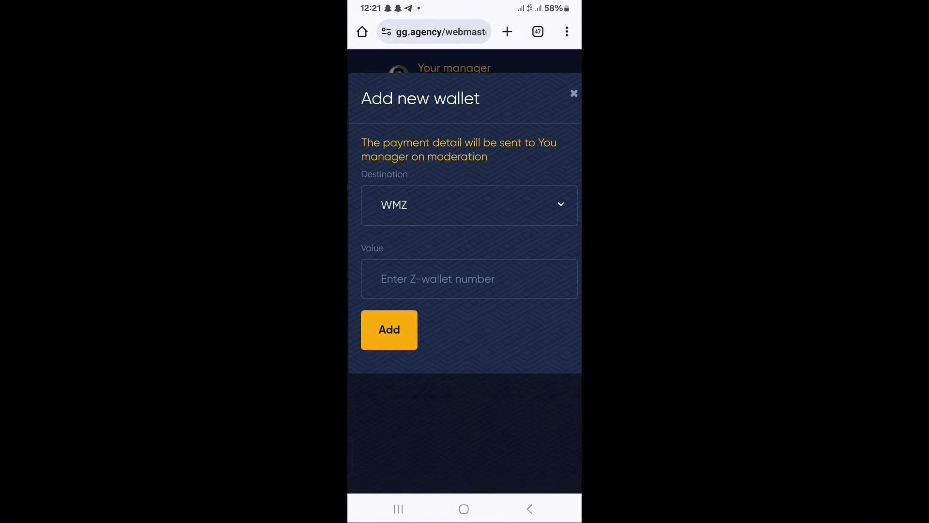
pyautogui.click(469, 204)
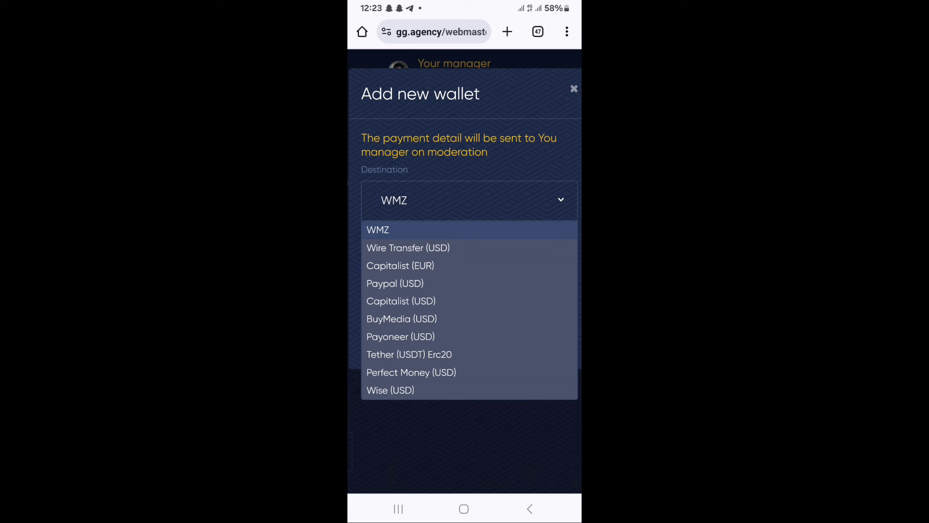
pyautogui.click(409, 355)
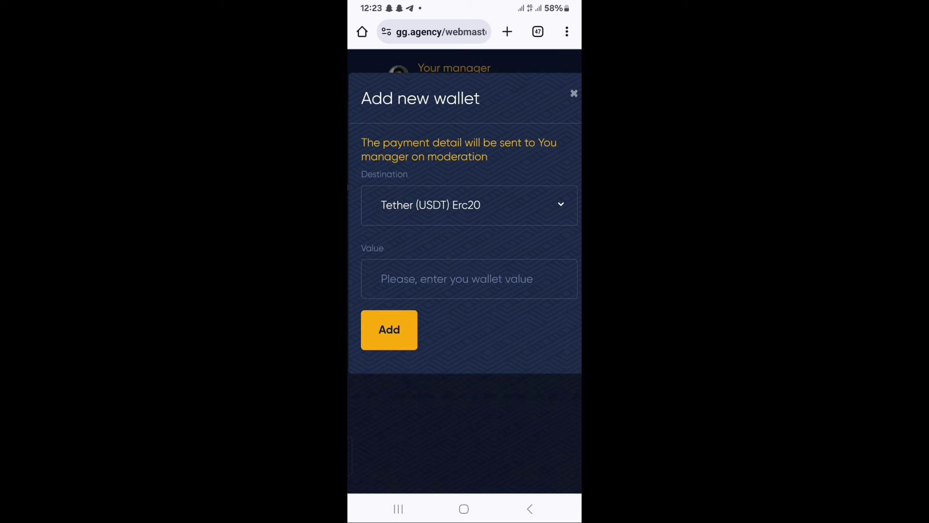
pyautogui.hscroll(-2, 465, 276)
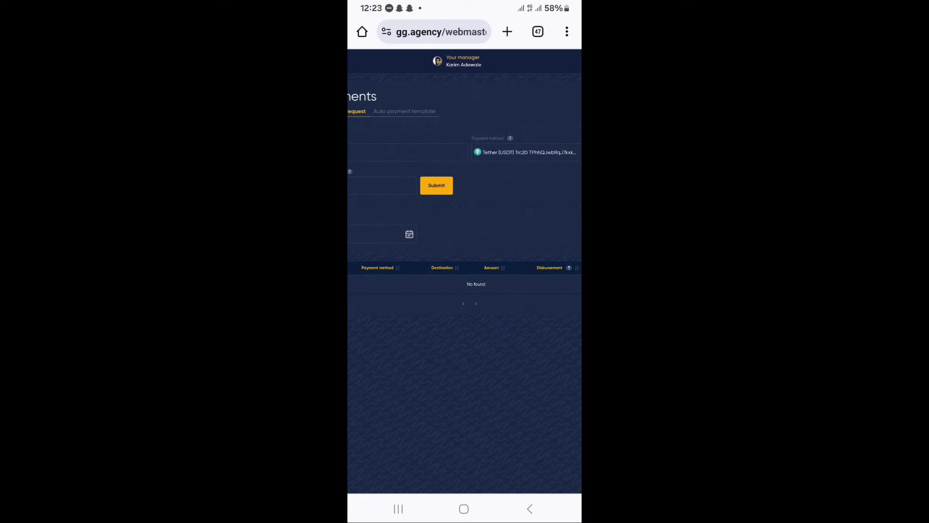
pyautogui.scroll(3, 465, 275)
pyautogui.hscroll(3, 466, 276)
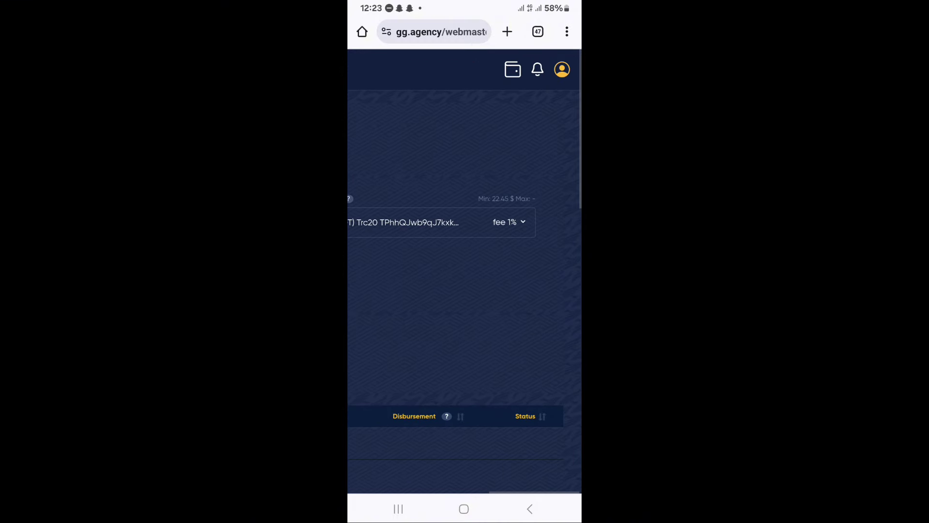
pyautogui.hscroll(-2, 465, 276)
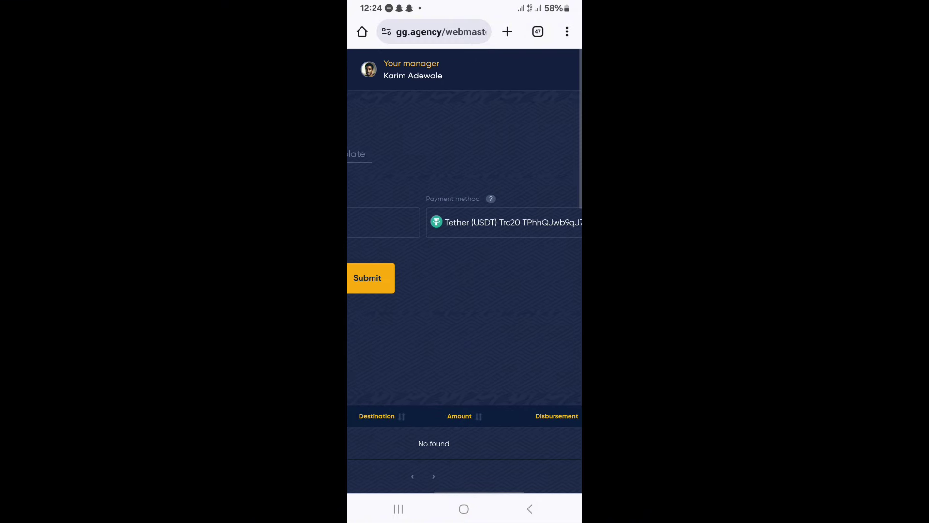
pyautogui.hscroll(2, 464, 277)
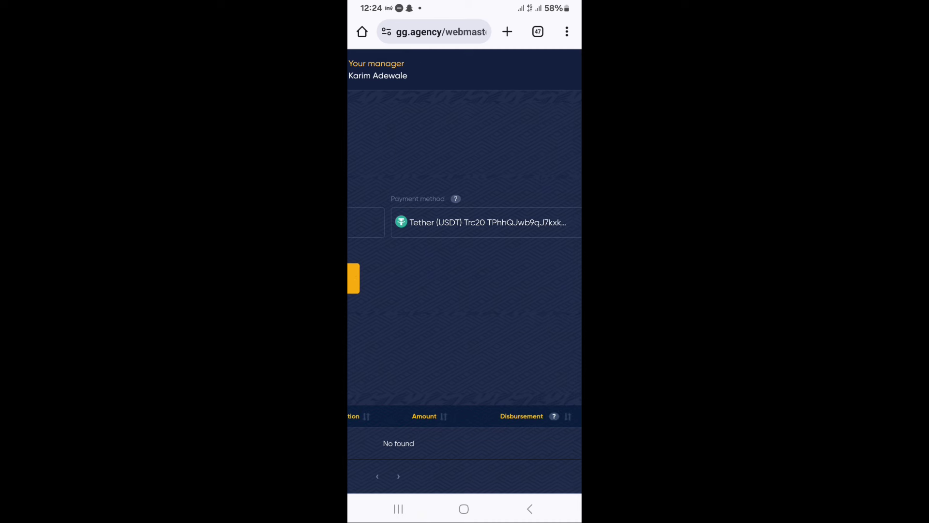
pyautogui.hscroll(2, 465, 277)
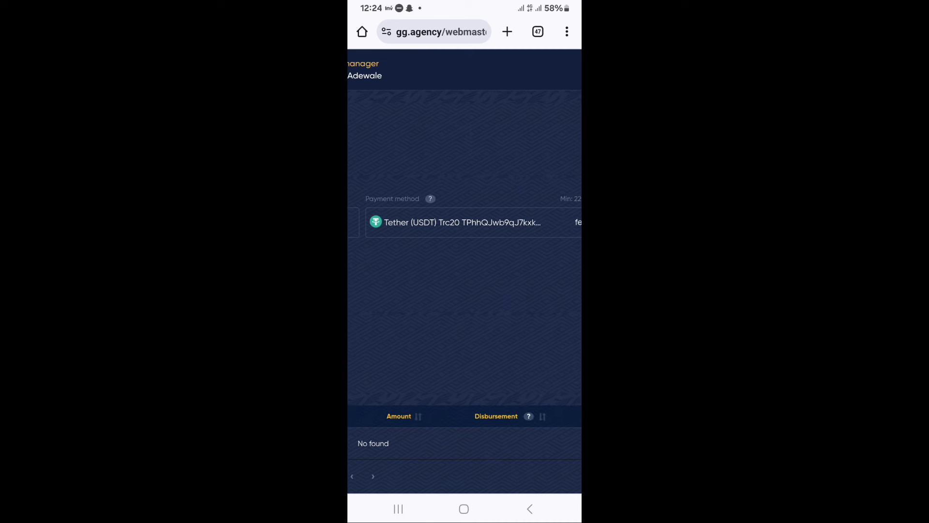
pyautogui.hscroll(-4, 465, 276)
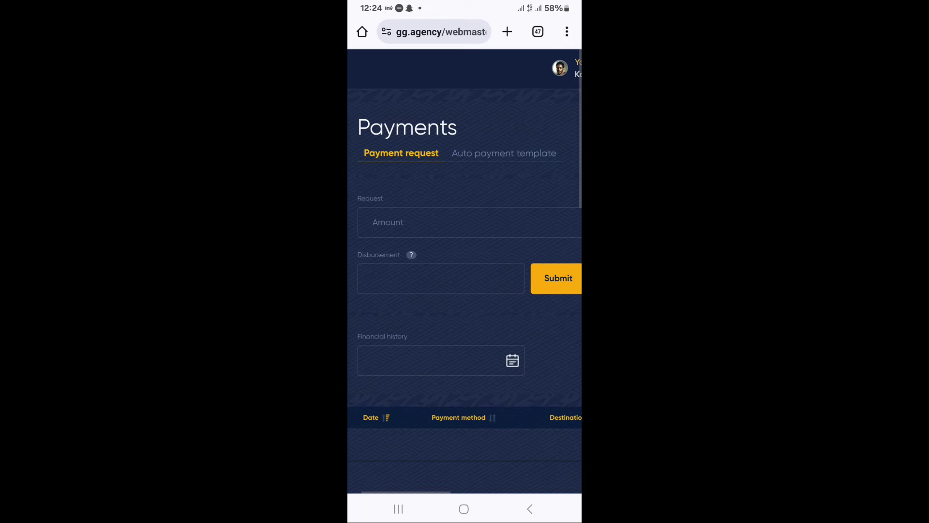
pyautogui.scroll(3, 466, 276)
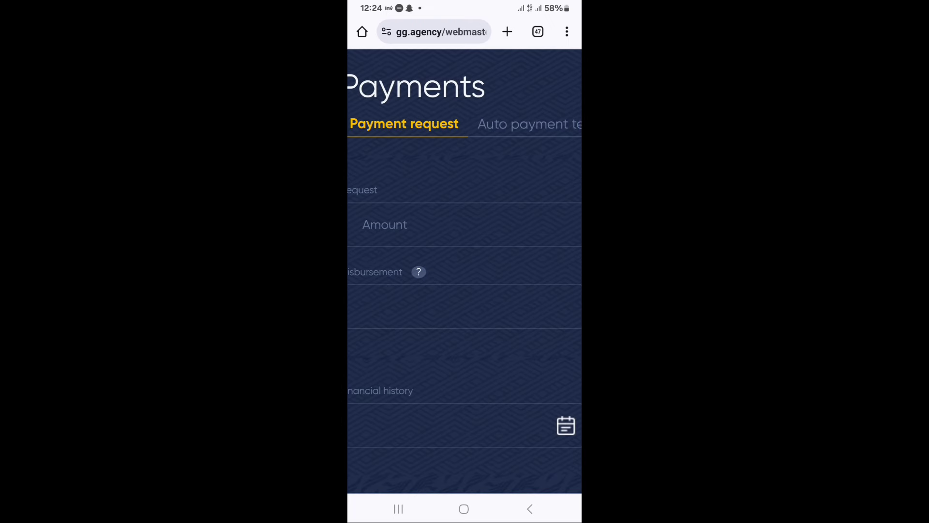
pyautogui.click(465, 224)
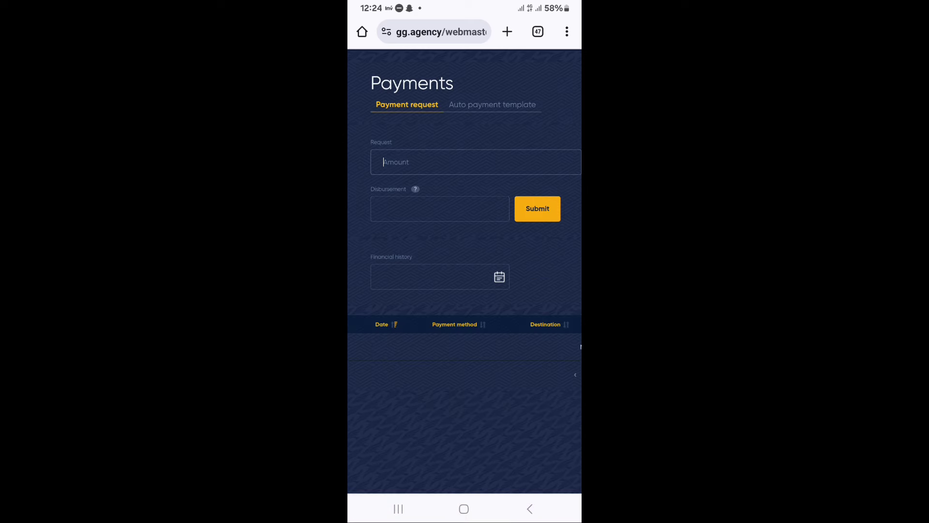
# Enter 100 as the requested amount, correcting stray digits, for a $97 disbursement
pyautogui.click(465, 162)
pyautogui.write('1000')
pyautogui.write('0')
pyautogui.press('BackSpace')
pyautogui.write('0')
pyautogui.press('BackSpace')
pyautogui.press('BackSpace')
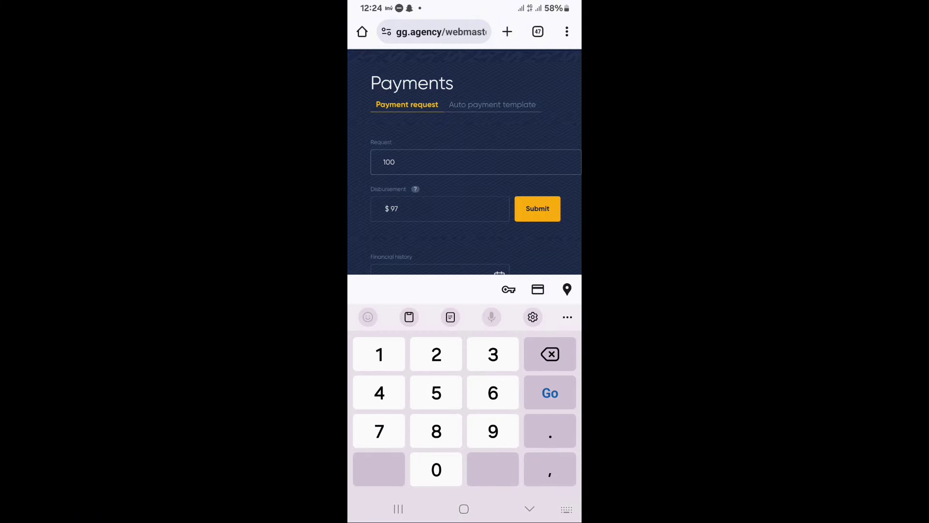
pyautogui.write('8')
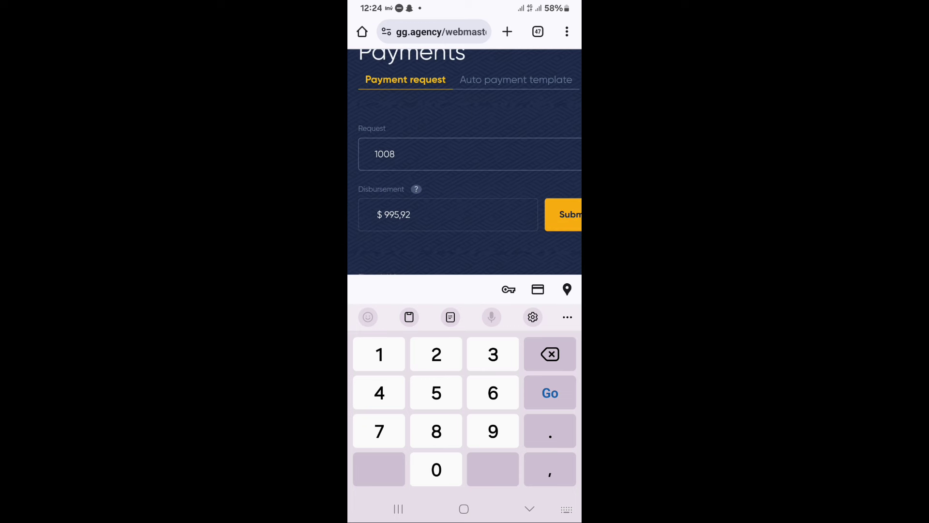
pyautogui.press('BackSpace')
pyautogui.click(530, 509)
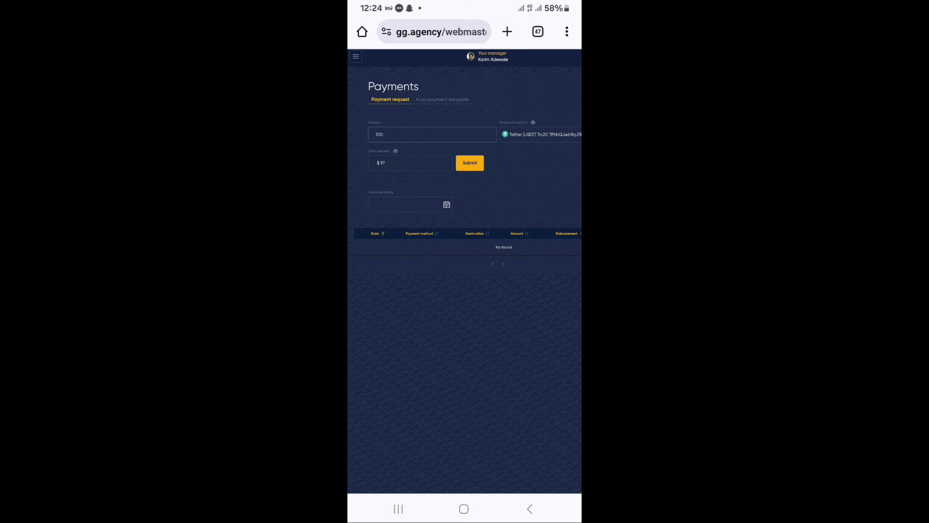
# Return to All offers, sort by Highest payout rate, then switch back to Featured
pyautogui.click(529, 509)
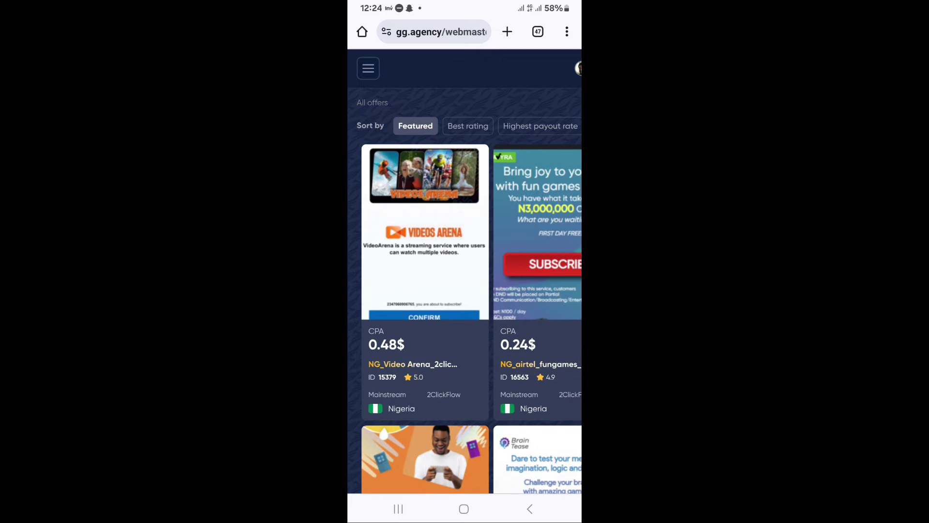
pyautogui.hscroll(1, 464, 284)
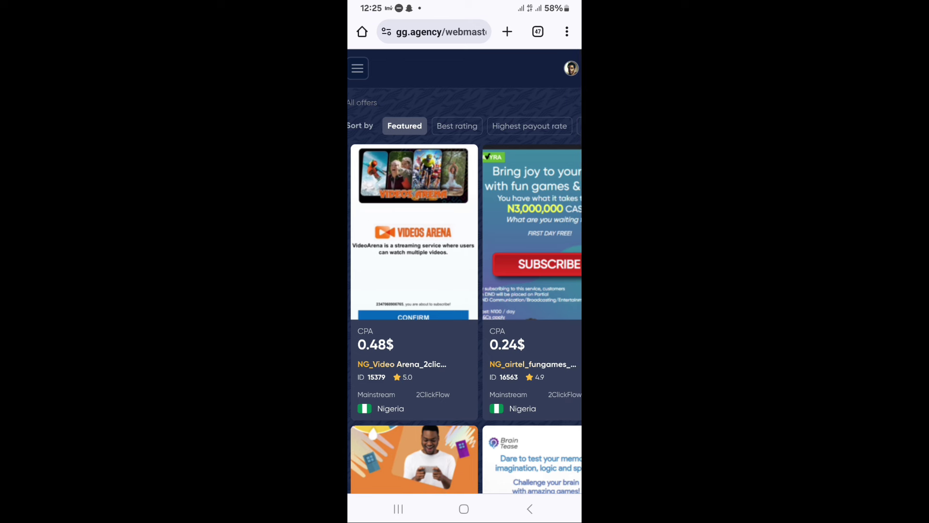
pyautogui.click(529, 126)
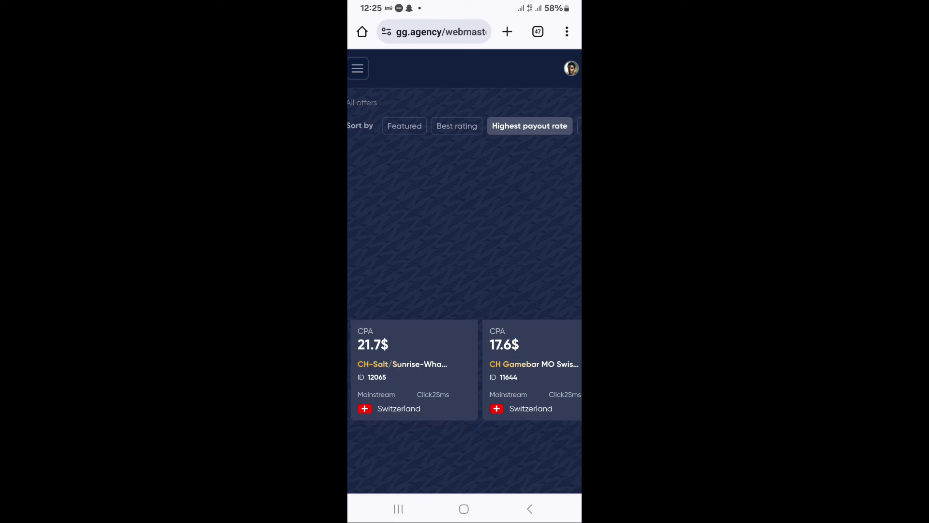
pyautogui.click(404, 126)
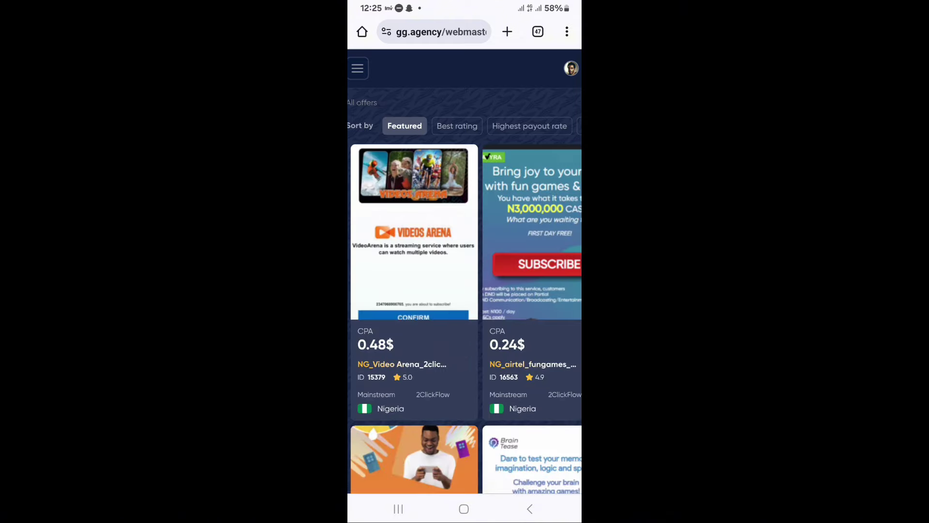
pyautogui.scroll(-2, 465, 291)
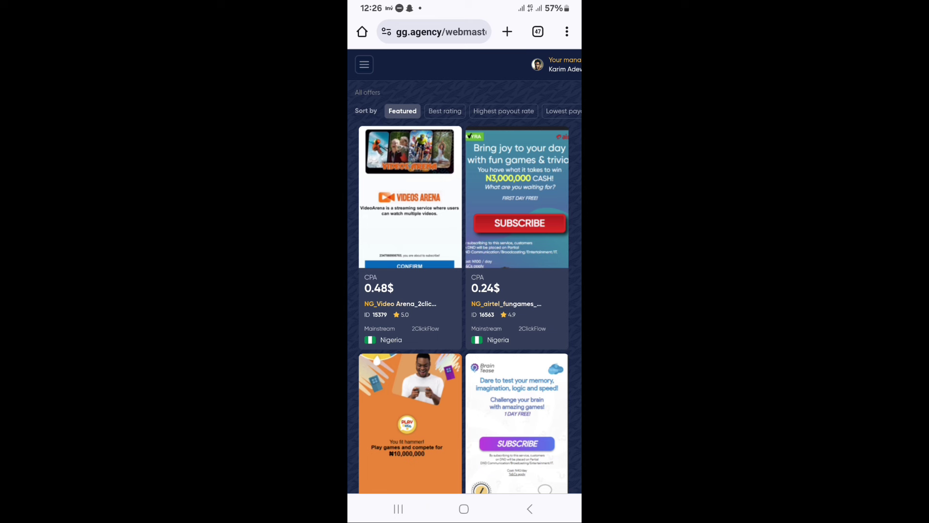
pyautogui.scroll(-1, 464, 290)
pyautogui.scroll(1, 466, 290)
pyautogui.hscroll(3, 465, 290)
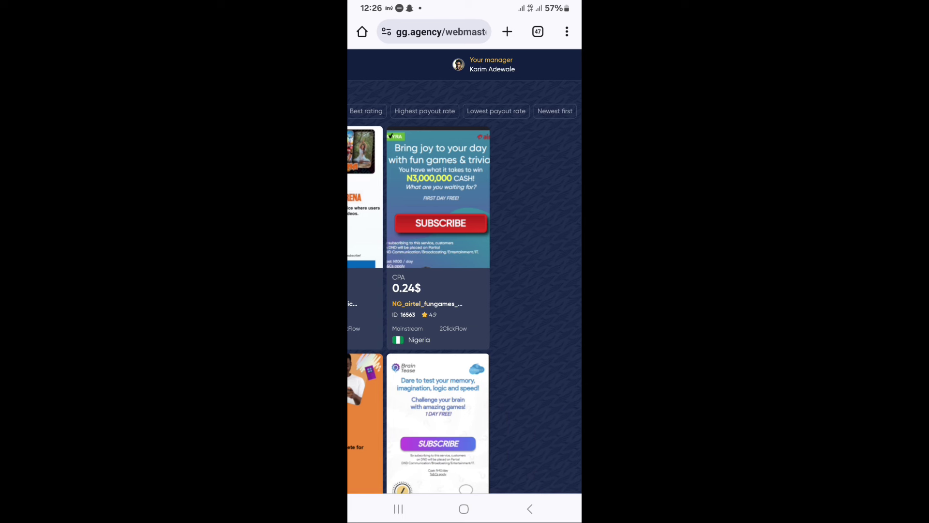
pyautogui.hscroll(-1, 465, 291)
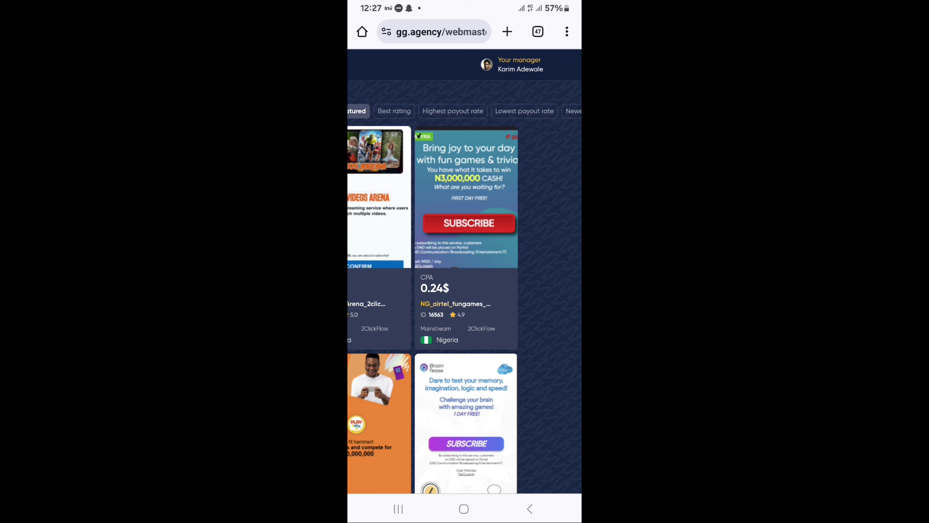
pyautogui.hscroll(-1, 465, 290)
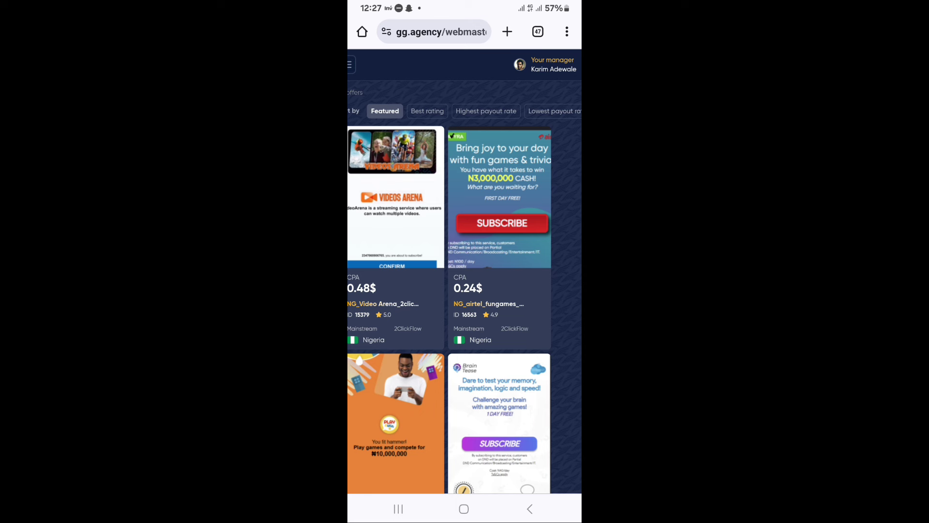
pyautogui.hscroll(-1, 465, 291)
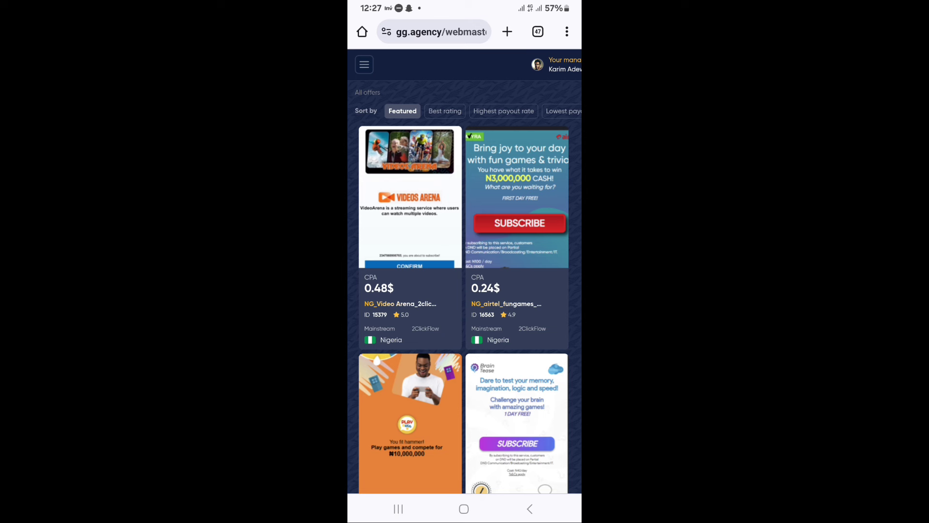
pyautogui.hscroll(1, 464, 290)
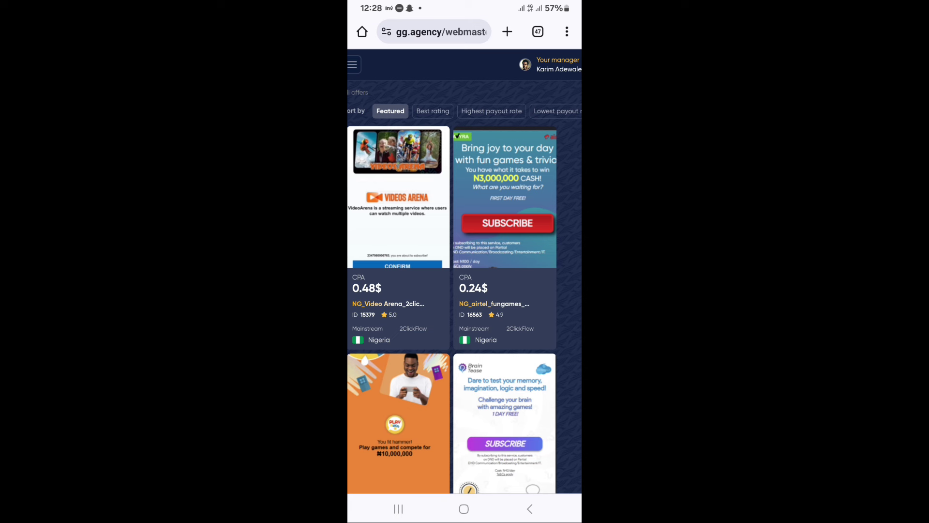
pyautogui.hscroll(-1, 465, 291)
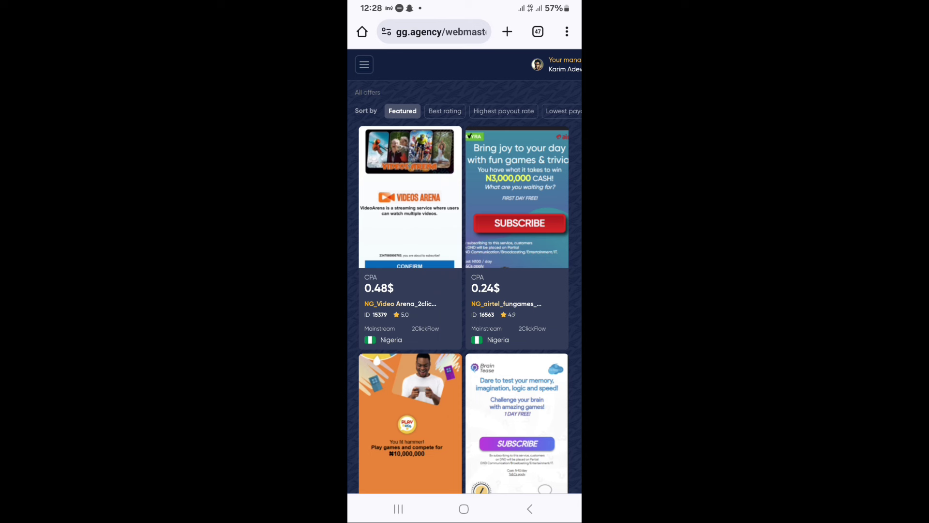
pyautogui.scroll(-1, 465, 291)
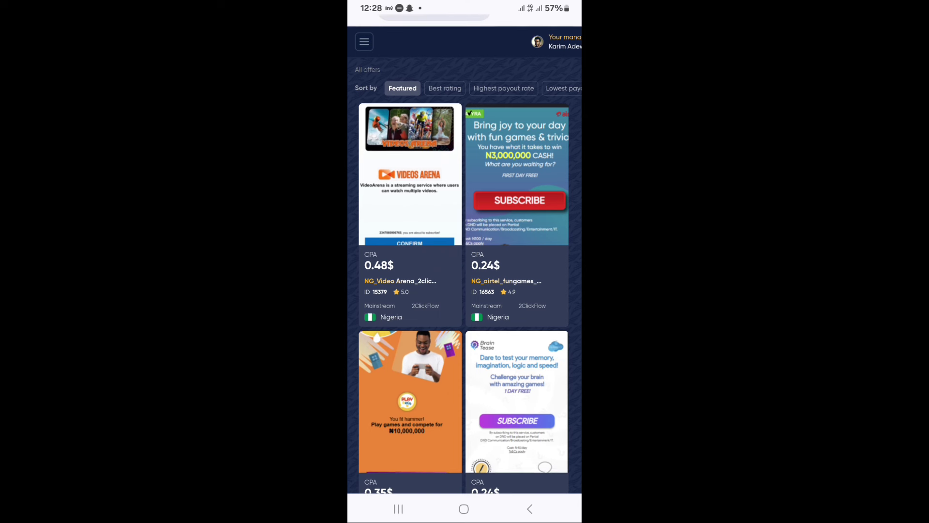